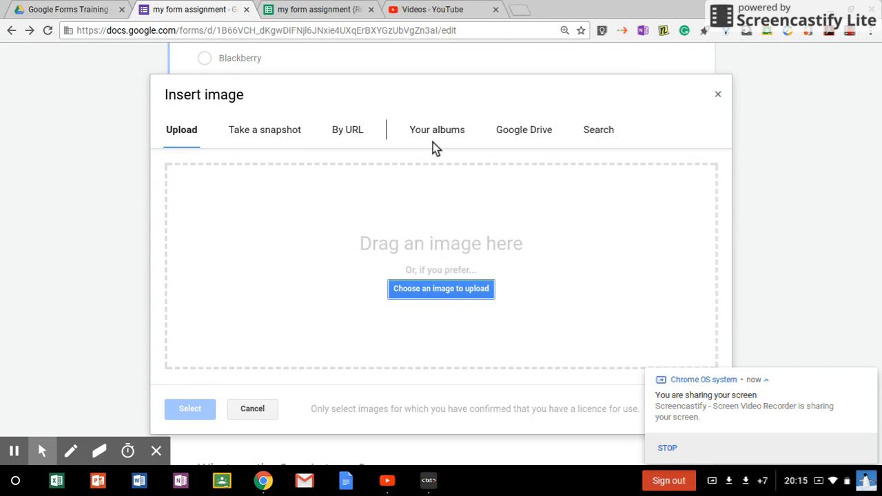
Step: Search Google for "prototyping" images and choose the pie chart image from the results
click(604, 137)
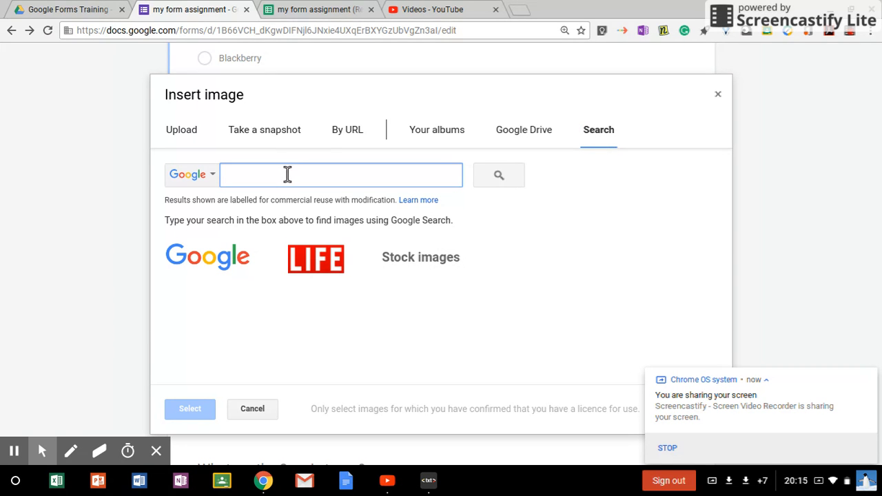
text(pro)
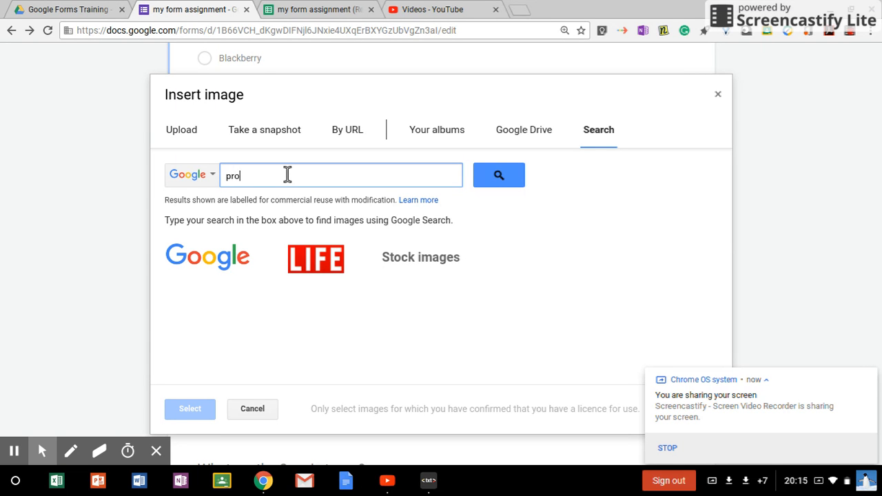
text(totyping)
key(Return)
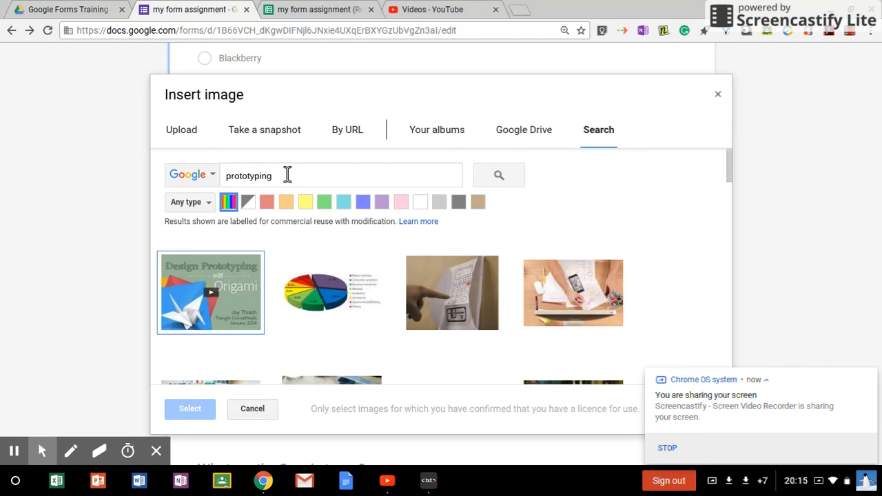
click(314, 298)
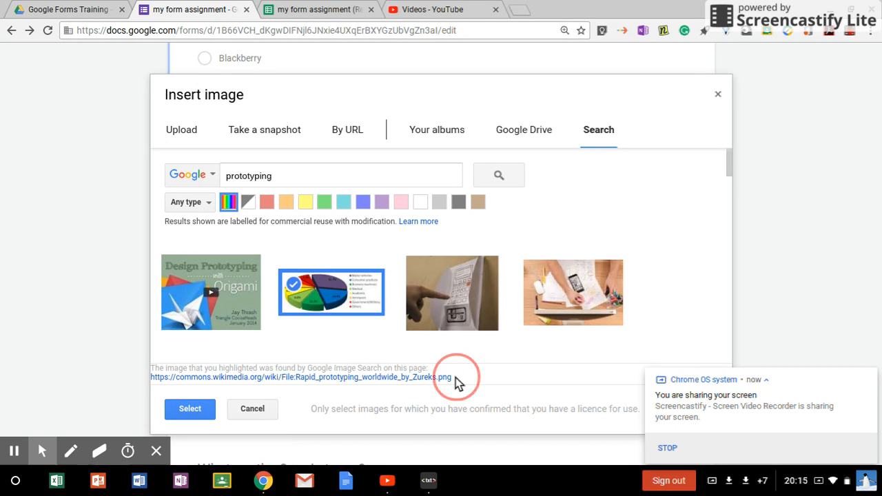
Step: Open the pie chart's Wikimedia Commons source page, copy its web address and return to the form
click(233, 377)
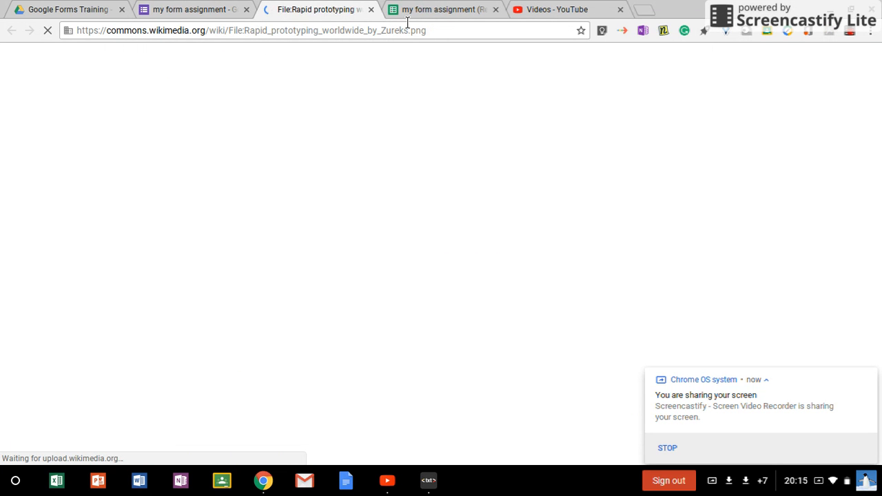
click(405, 30)
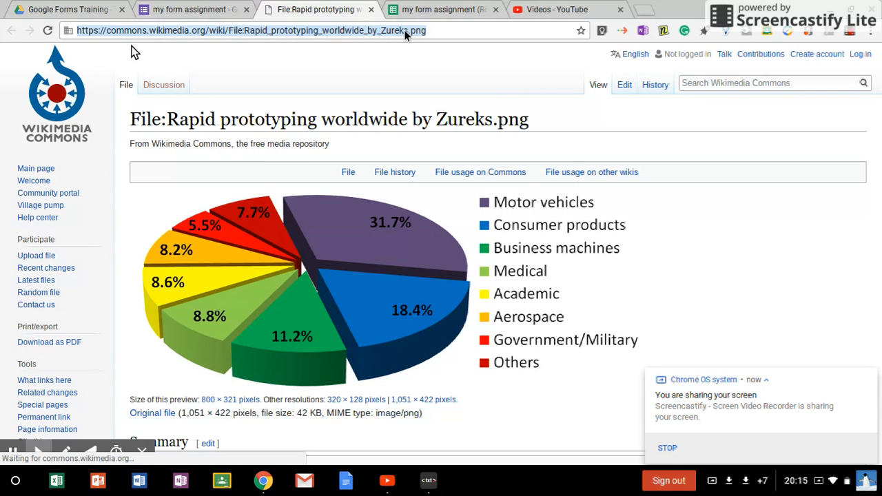
right_click(405, 30)
click(439, 87)
click(207, 9)
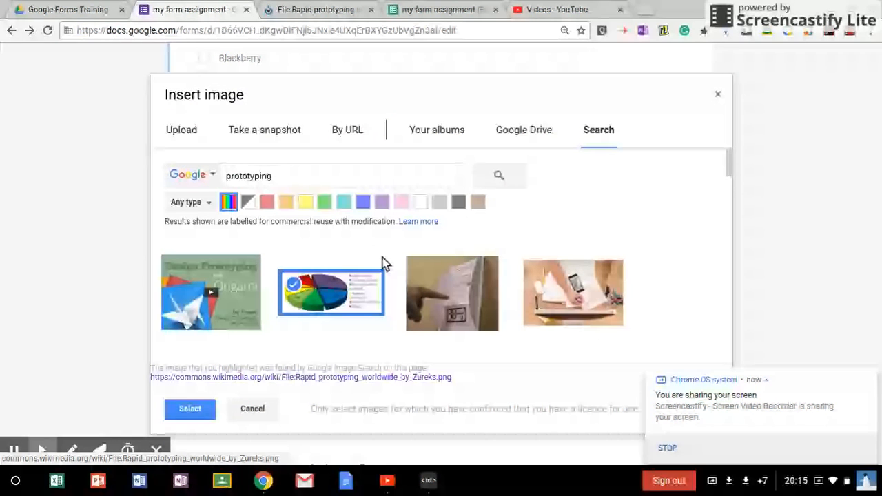
Step: Insert the chosen pie chart into the form and title it "image"
click(187, 410)
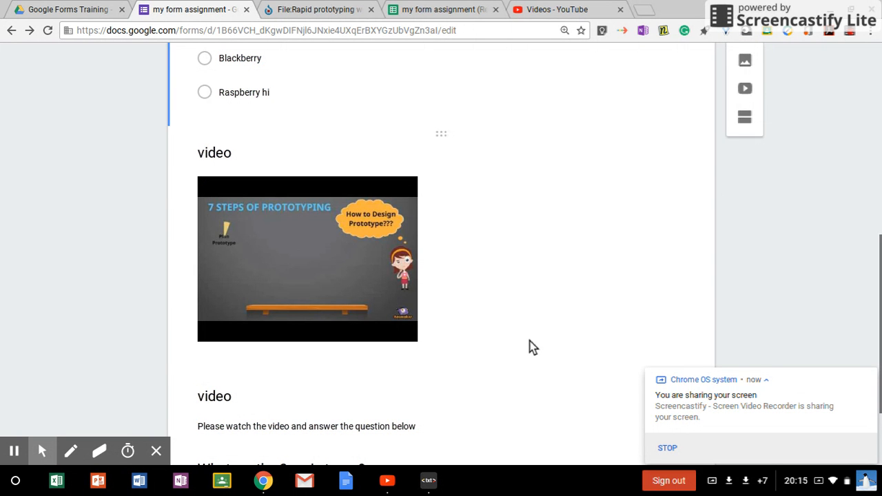
scroll(532, 347, up, 3)
scroll(531, 348, down, 7)
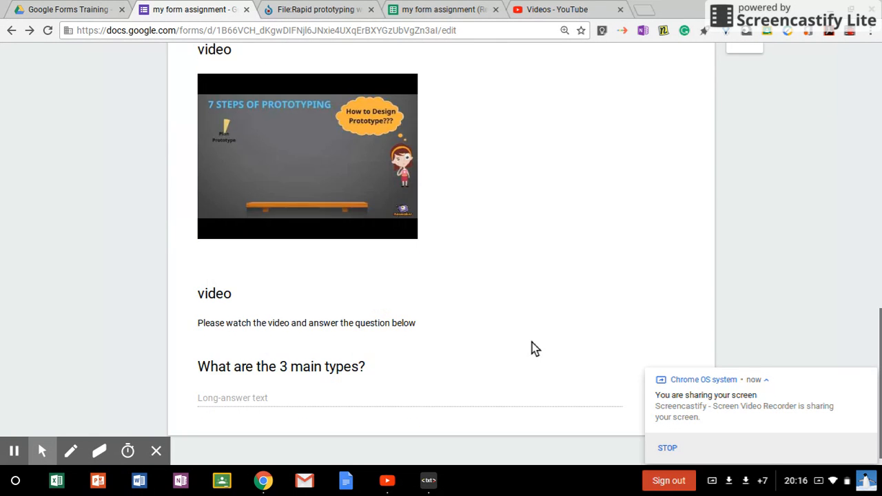
scroll(532, 348, up, 4)
scroll(531, 344, up, 12)
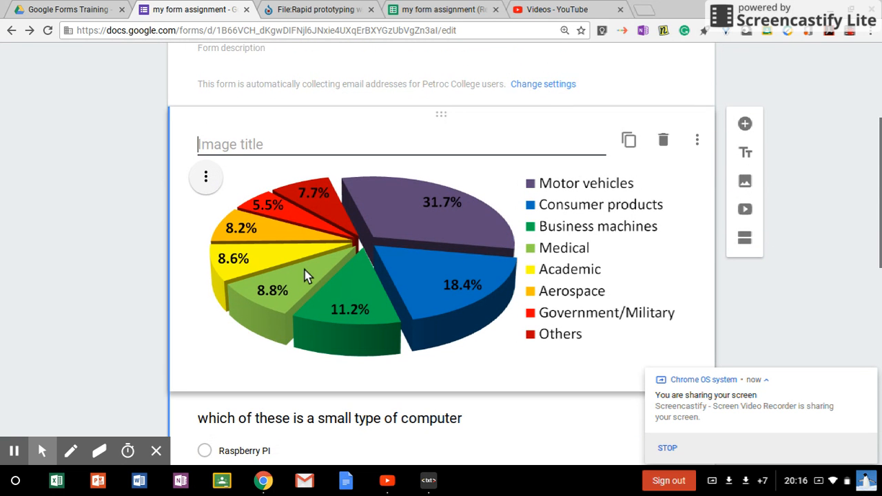
click(234, 143)
text(image)
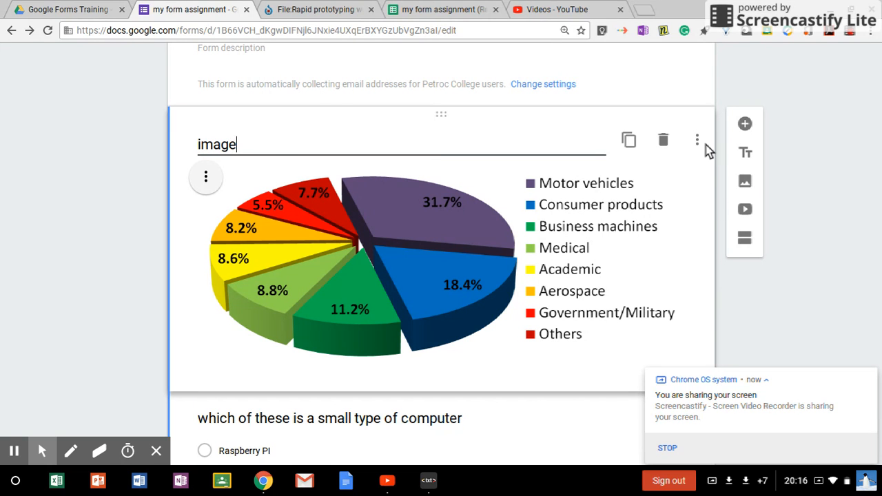
Step: Add a title and description block below the pie chart and paste the copied Wikimedia Commons address as its description
click(746, 154)
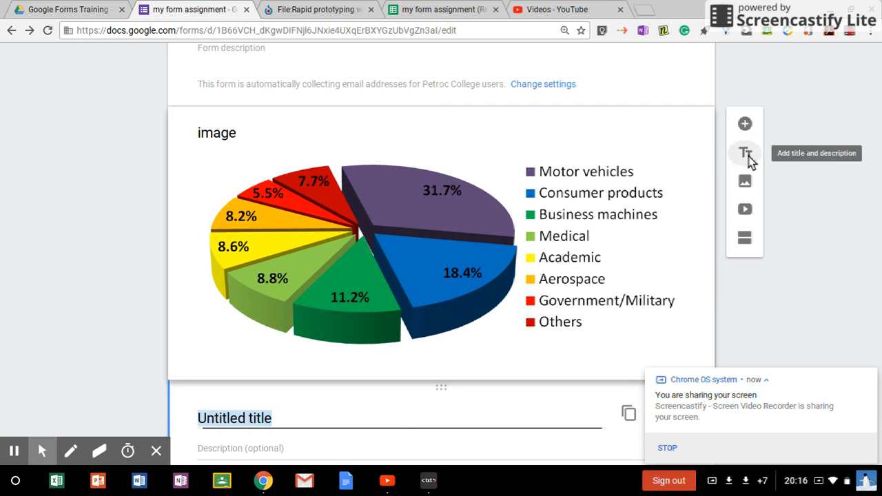
click(248, 407)
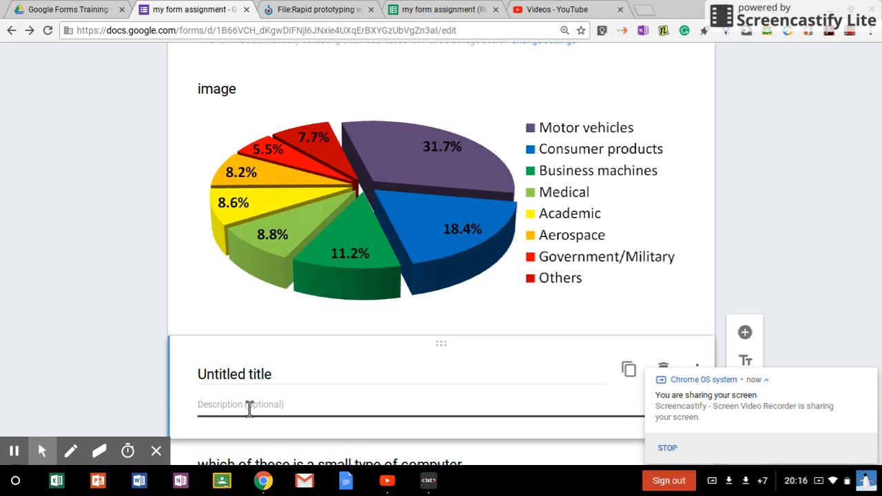
key(ctrl+v)
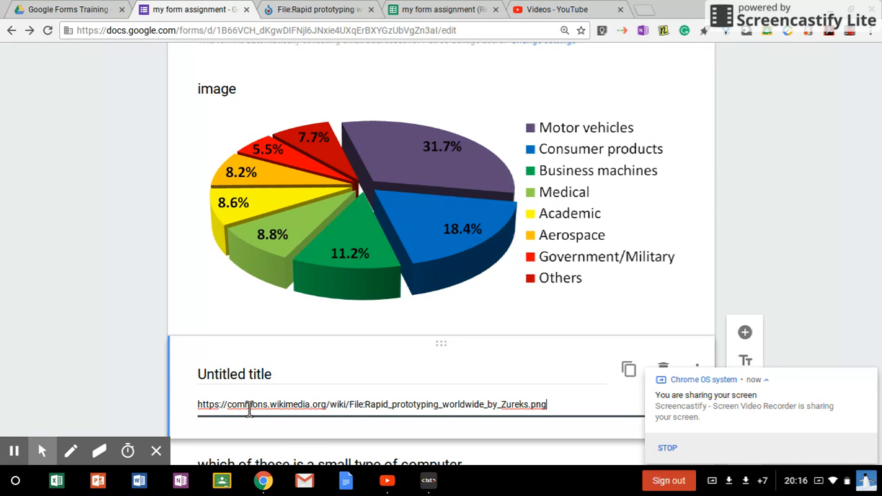
Step: Set the new block's title to "view the image and answer the question below"
click(261, 374)
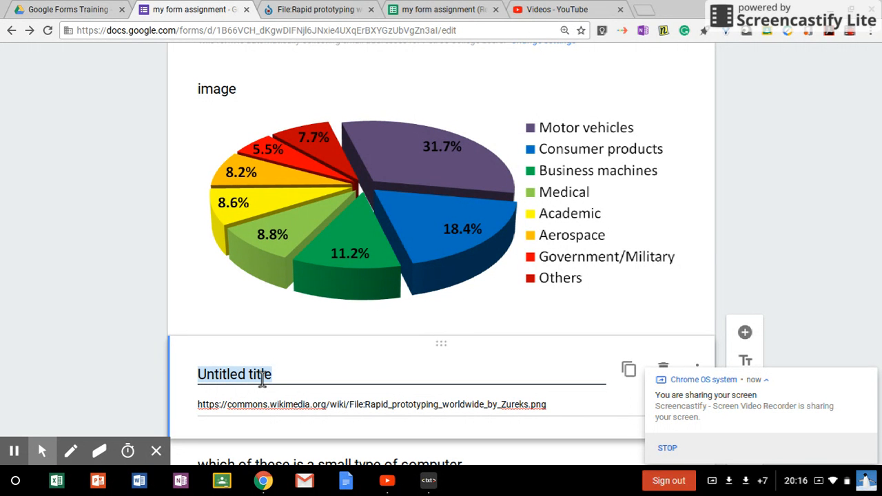
text(view the i)
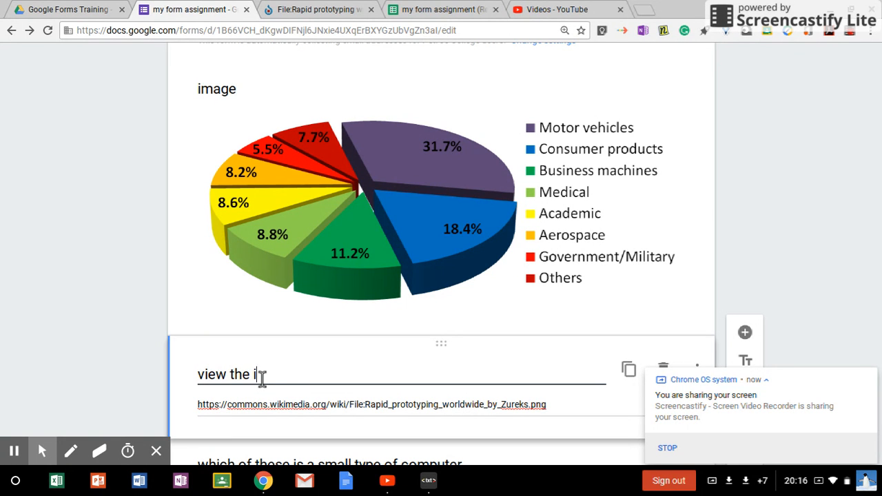
text(mage and )
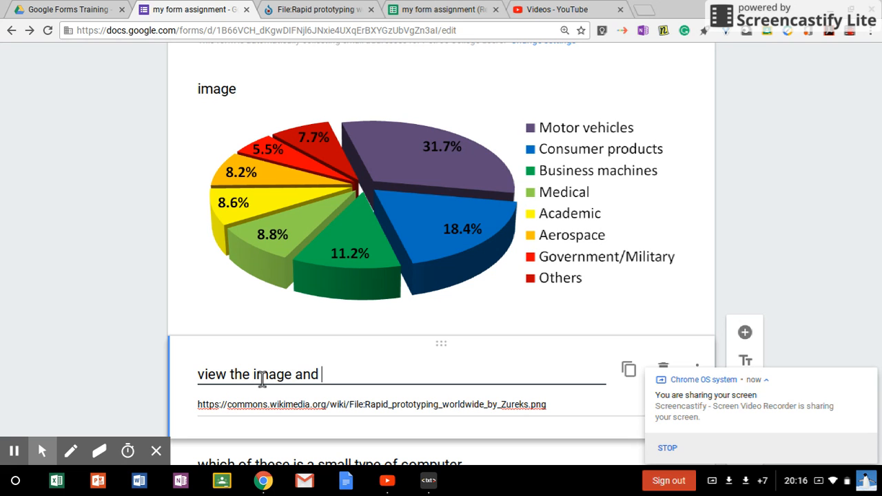
text(answer the question below)
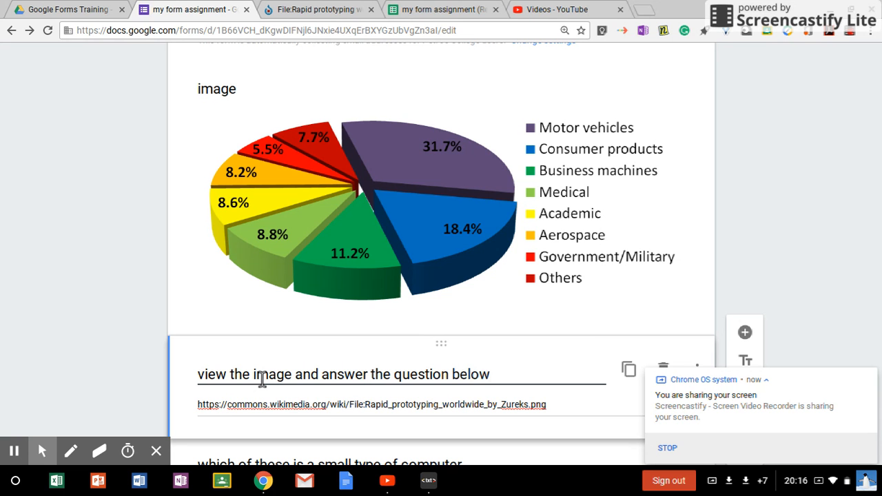
Step: Add a new question below the title block and set its type to Drop-down
scroll(764, 295, down, 2)
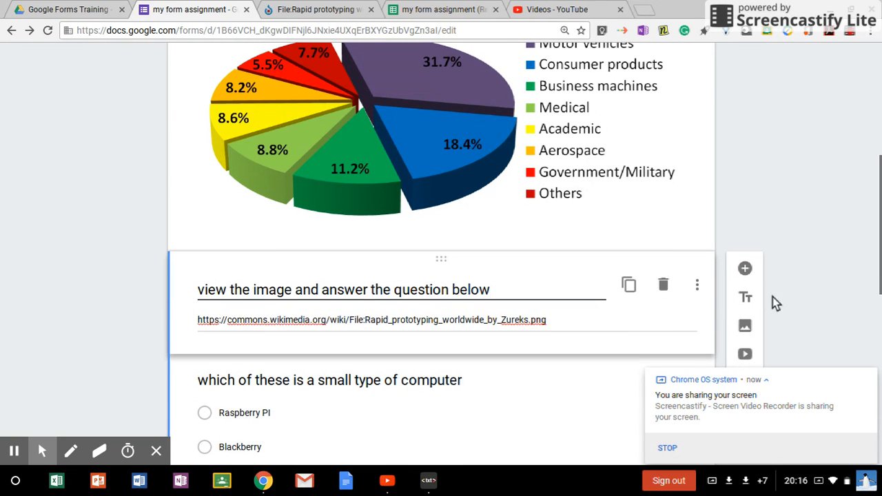
click(748, 271)
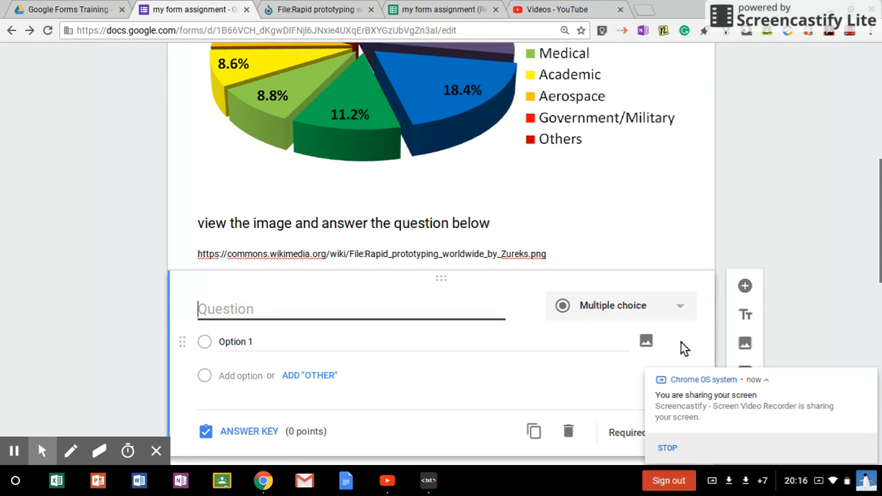
click(682, 303)
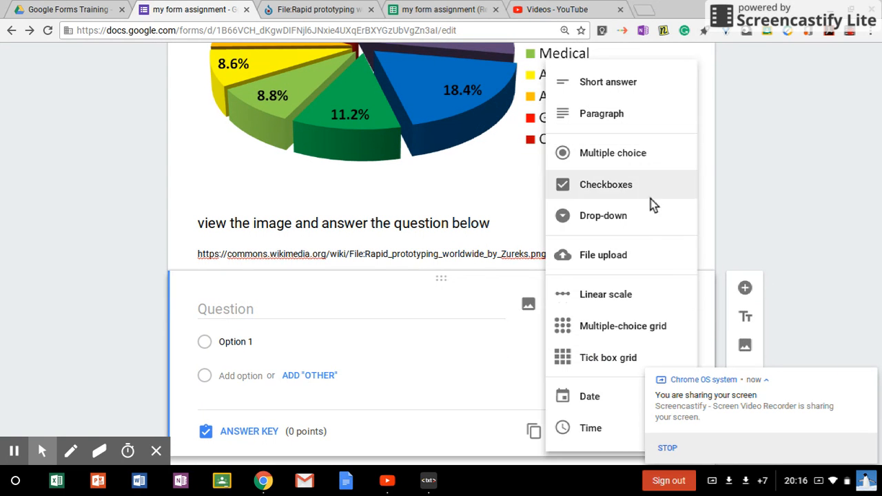
click(629, 218)
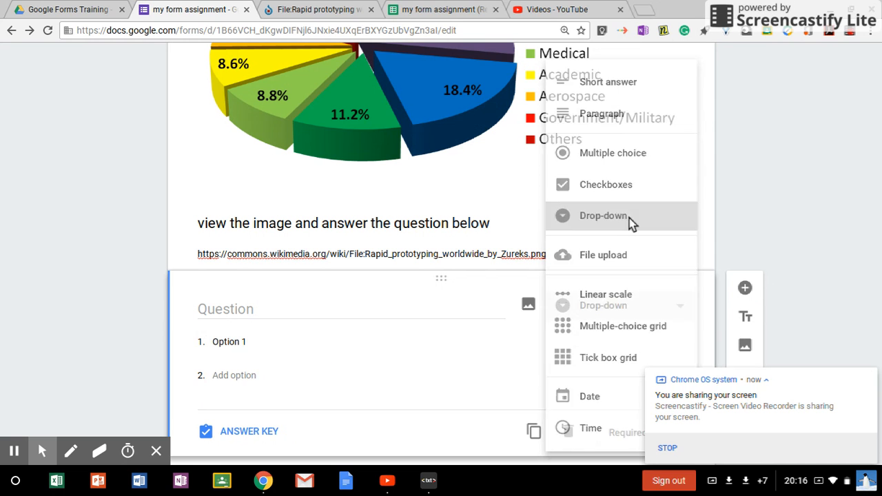
Step: Enter "What are the highest users of prototyping?" as the drop-down question's text
click(215, 311)
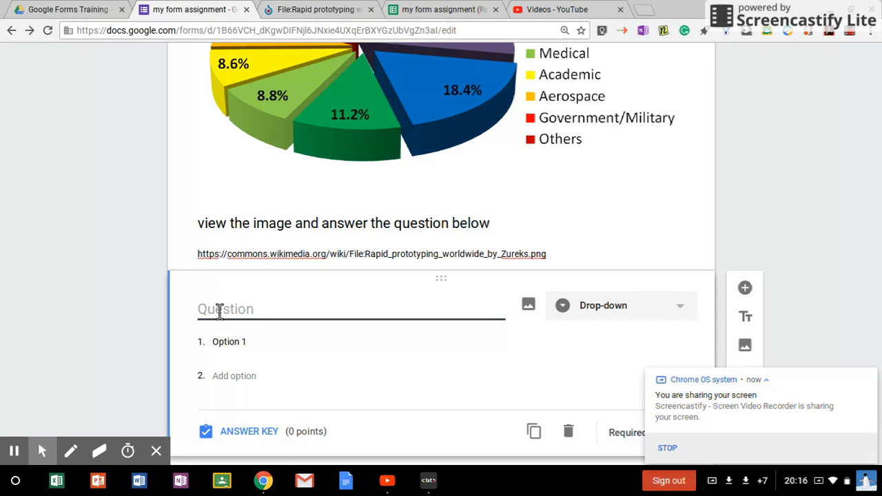
text(What)
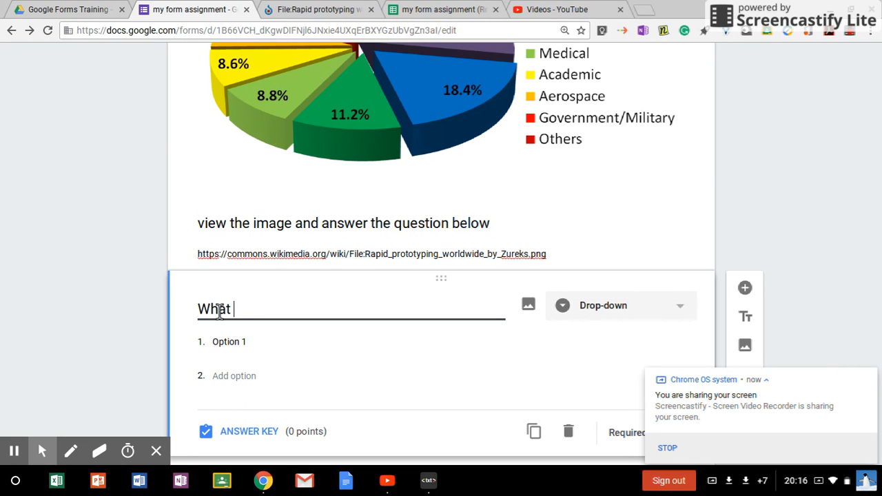
text( are the hi)
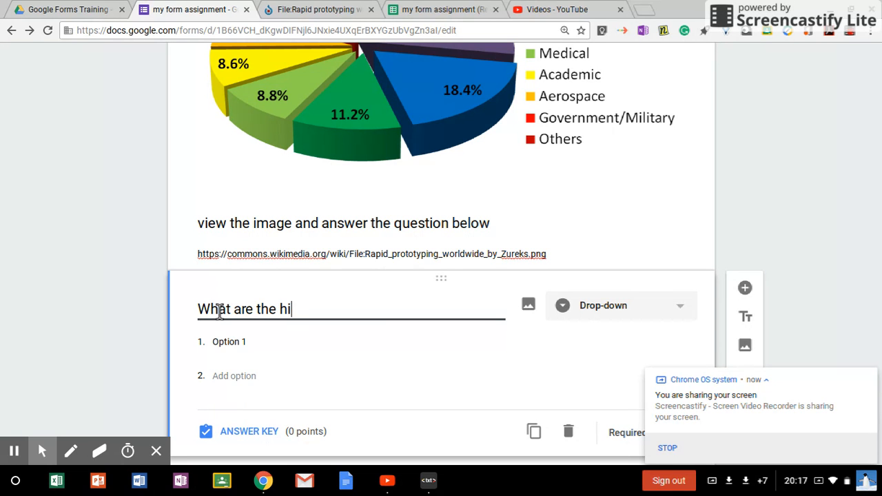
text(ghest)
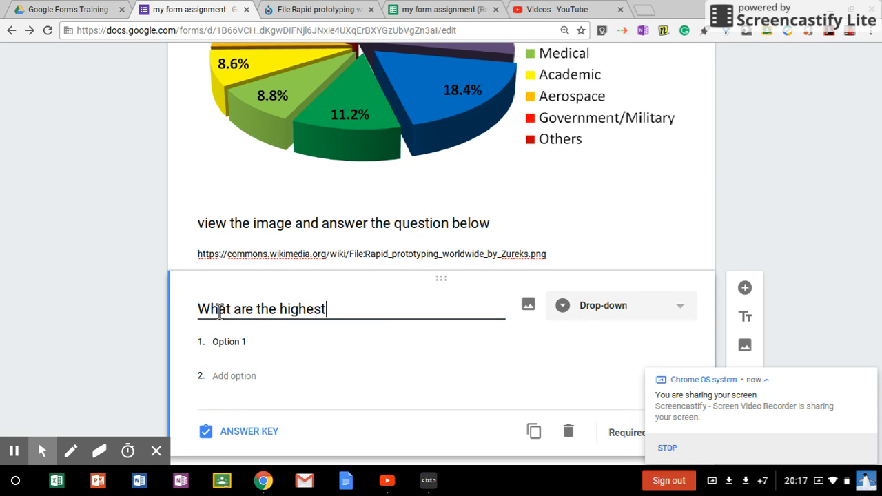
text( users of )
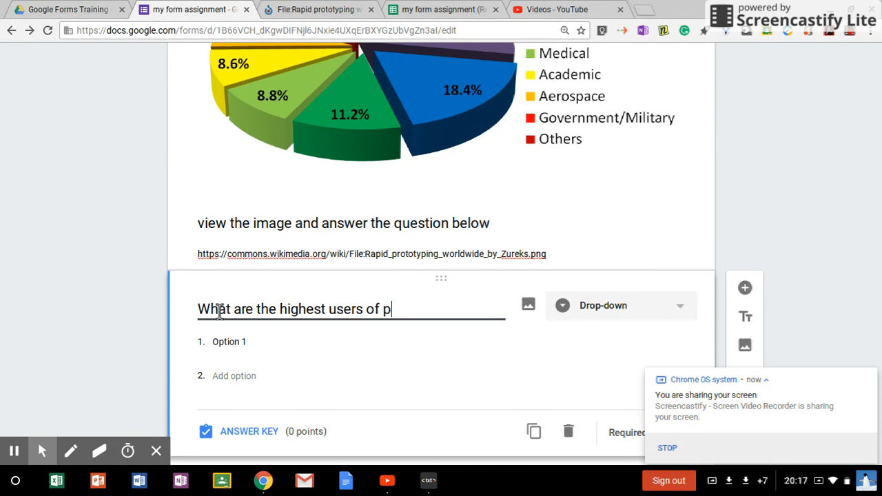
text(prototyping?)
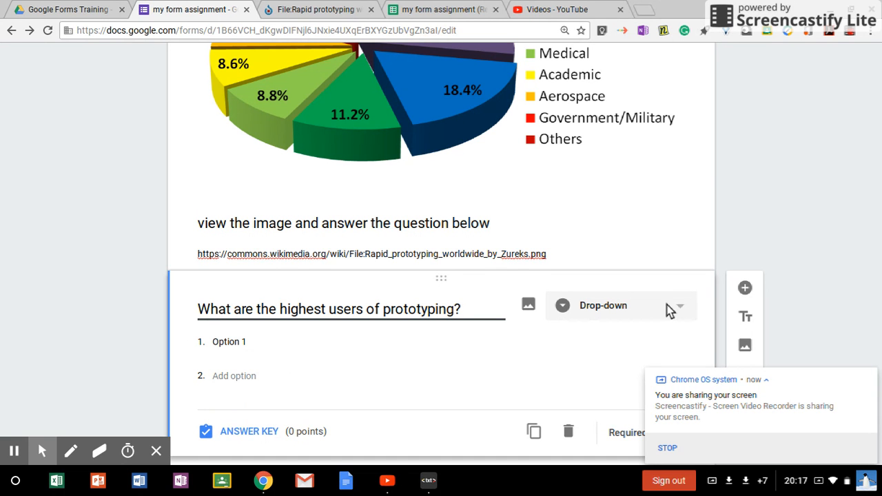
Step: Give the drop-down question three answer options: "motor vehicals", "medical" and "others"
click(263, 343)
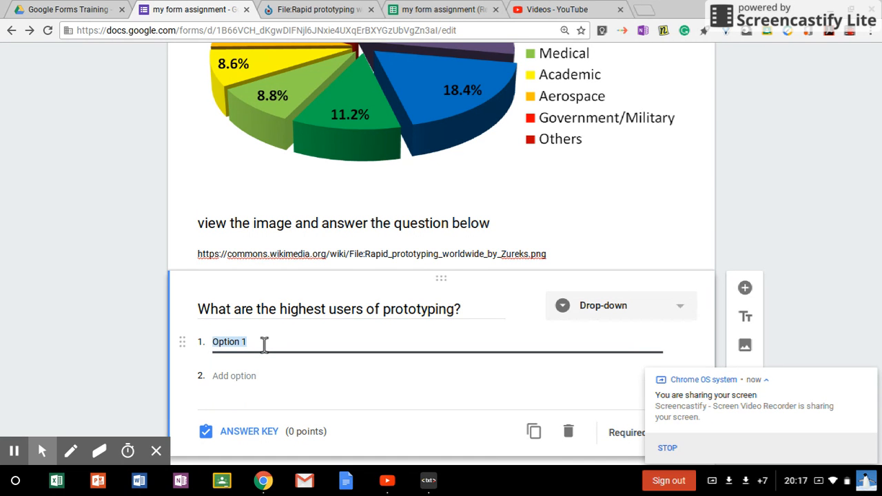
text(motor vehicals)
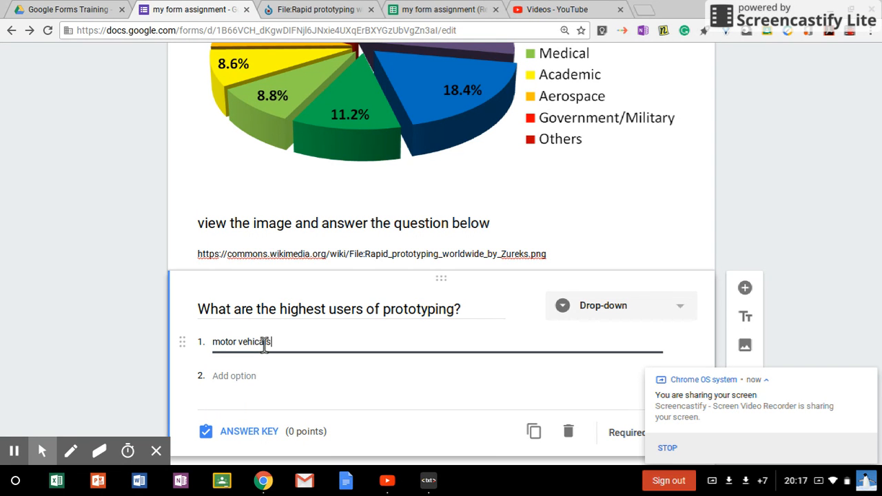
click(252, 376)
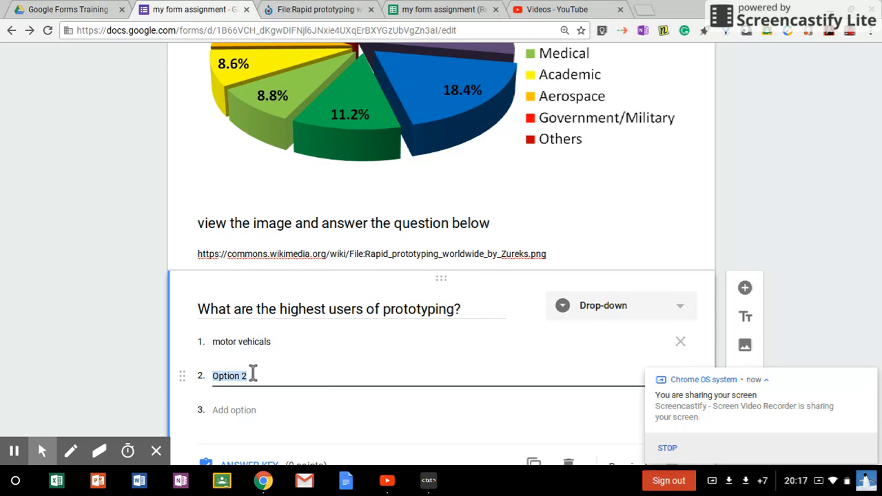
text(medical)
click(243, 410)
text(others)
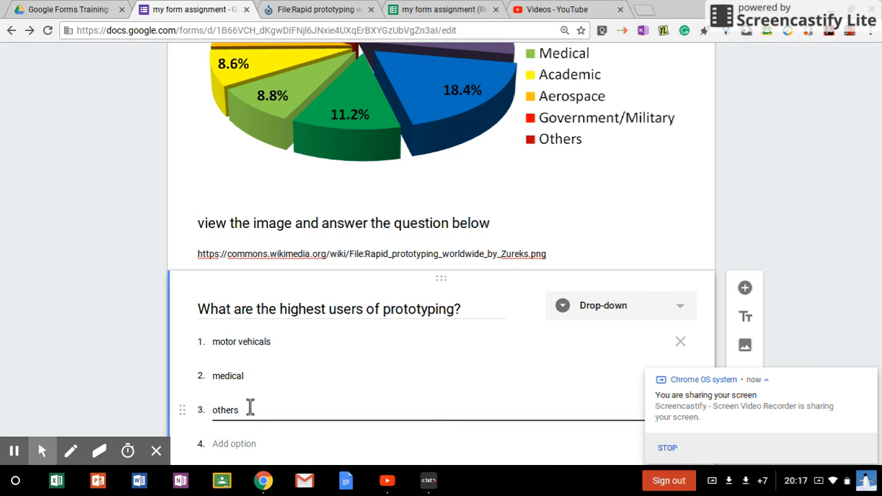
click(762, 207)
Step: Preview the form and view the pie chart with the instruction text below it
scroll(758, 208, up, 6)
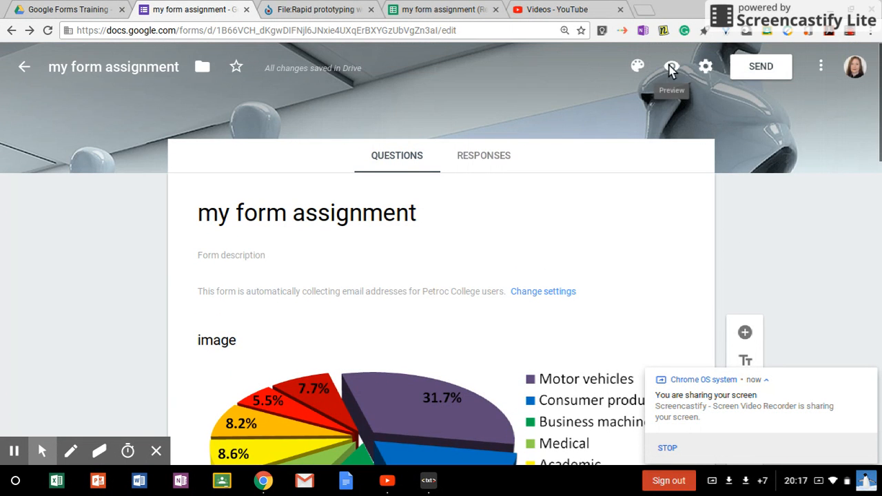
click(670, 67)
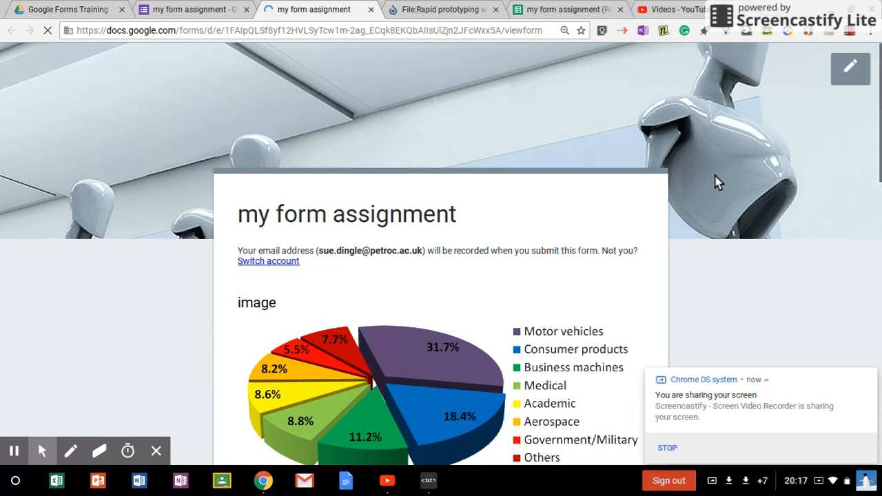
scroll(713, 198, down, 3)
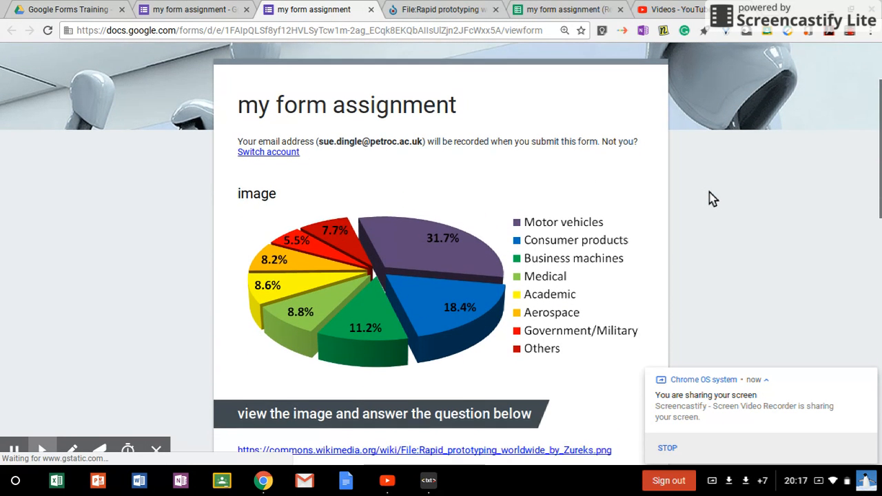
Step: Test the prototyping question in the preview by choosing "motor vehicals" as its answer
scroll(713, 198, down, 2)
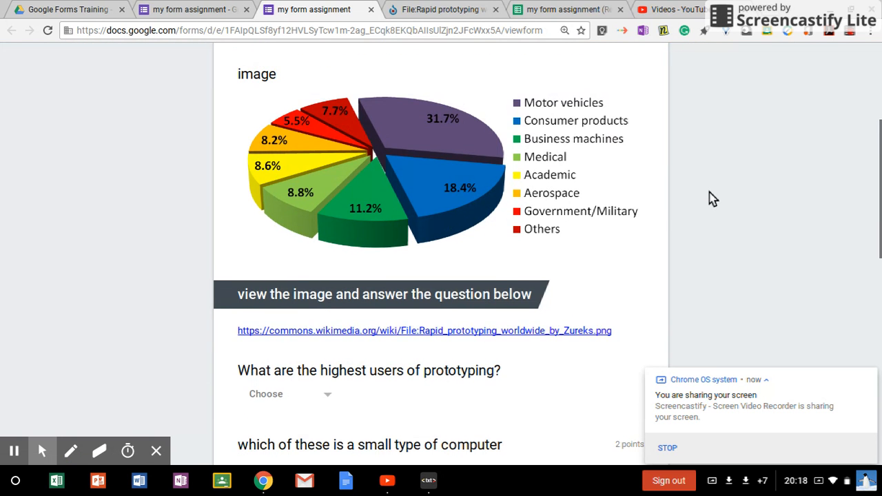
scroll(666, 208, down, 1)
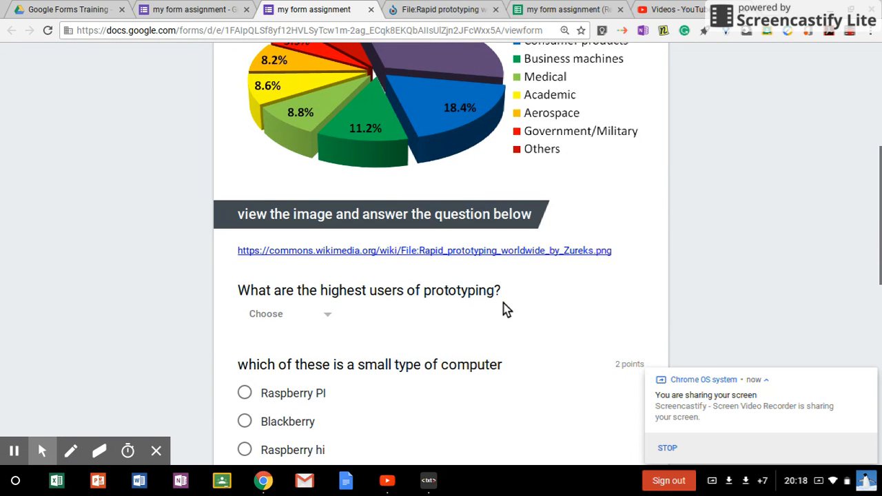
click(328, 318)
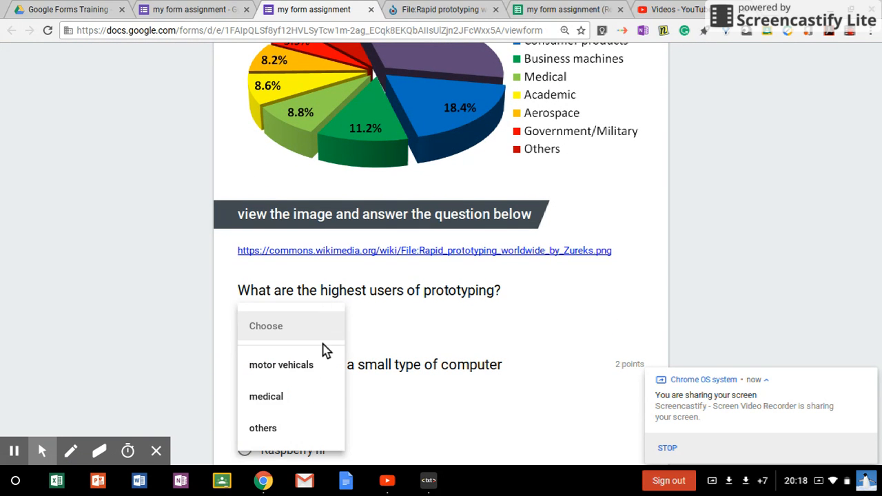
click(318, 369)
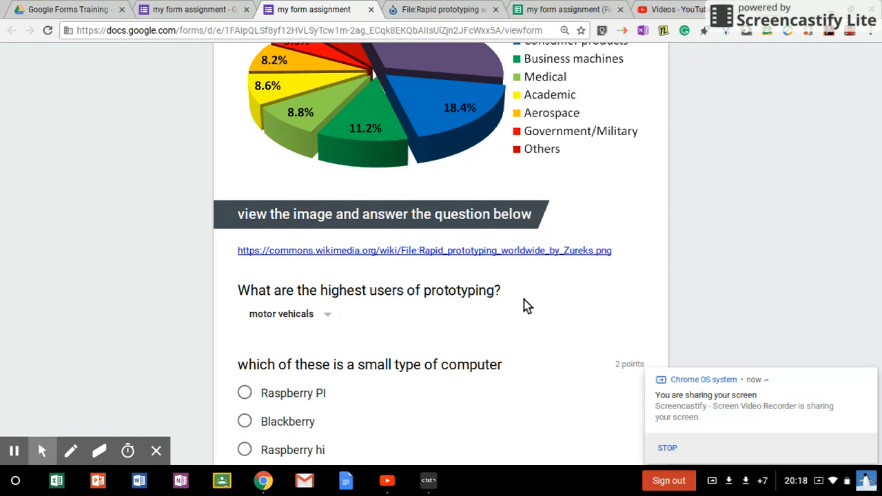
Step: Leave the form preview without submitting and return to editing the form
scroll(792, 186, up, 5)
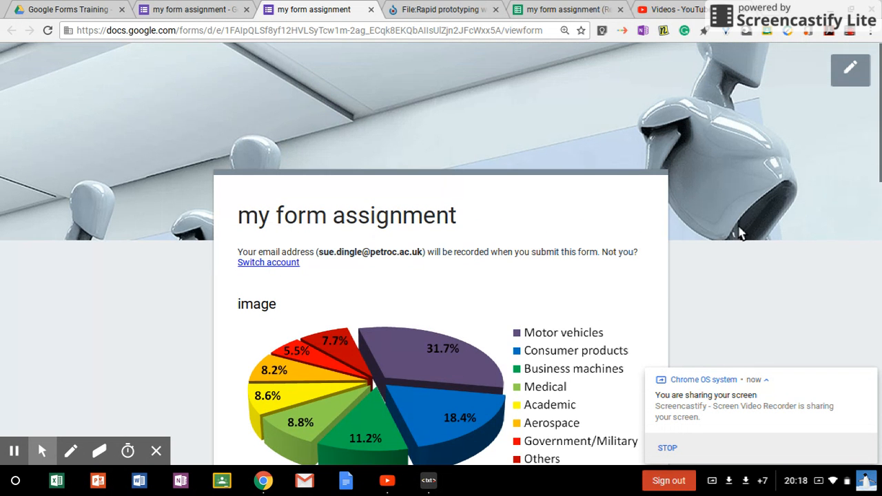
click(855, 75)
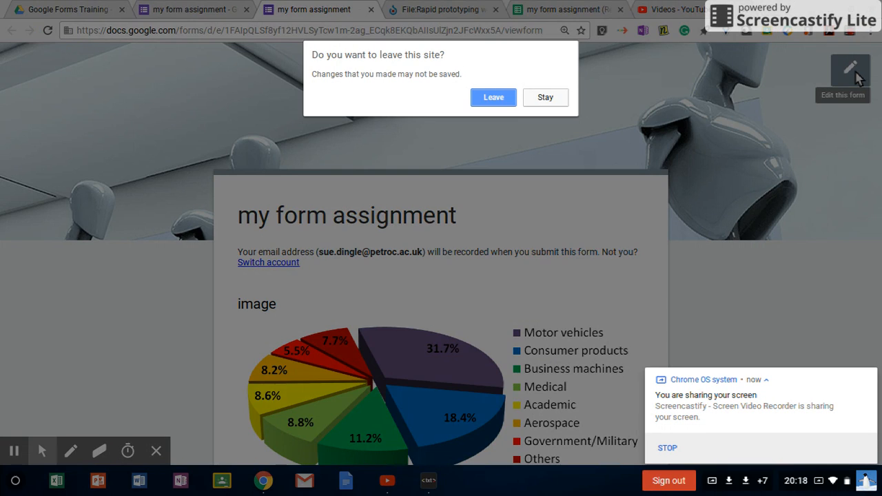
click(504, 102)
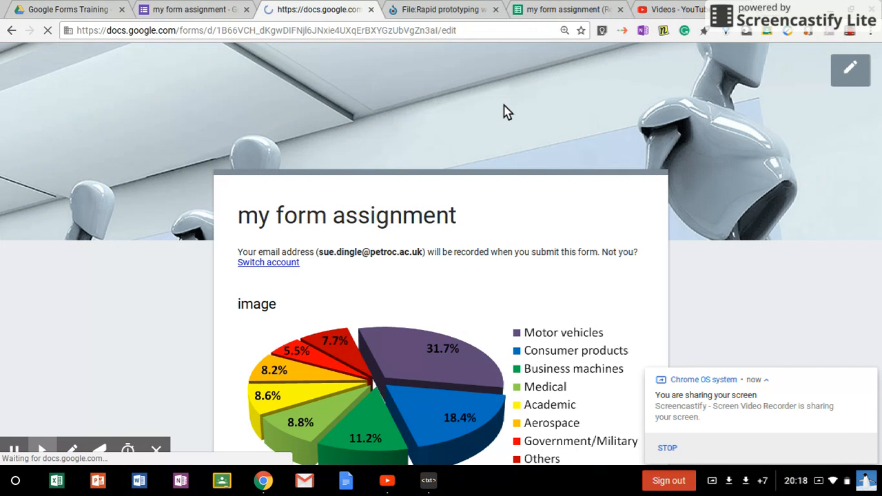
Step: Open the answer key of the question "What are the highest users of prototyping?"
scroll(503, 110, down, 6)
scroll(366, 262, up, 1)
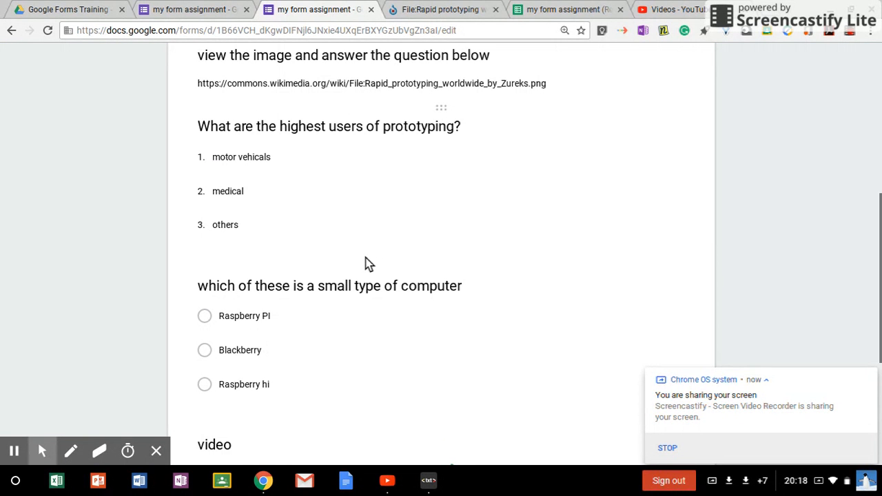
scroll(366, 259, up, 5)
click(328, 200)
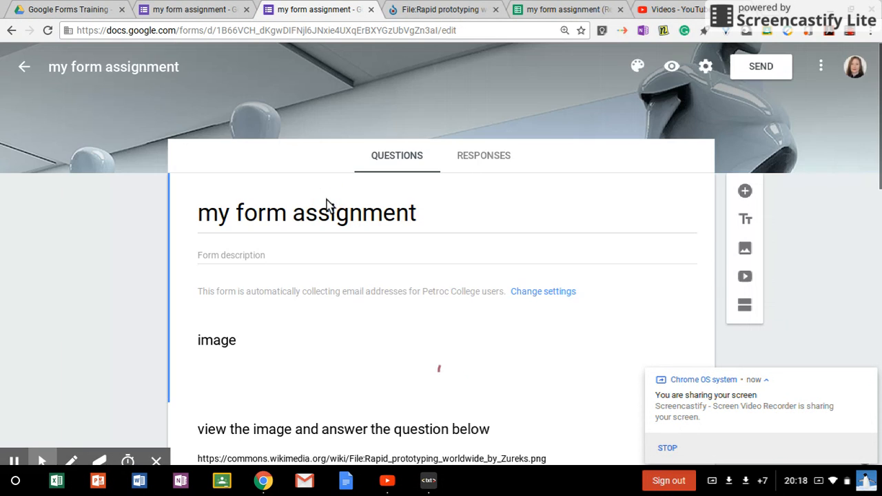
scroll(334, 204, down, 1)
scroll(358, 289, down, 5)
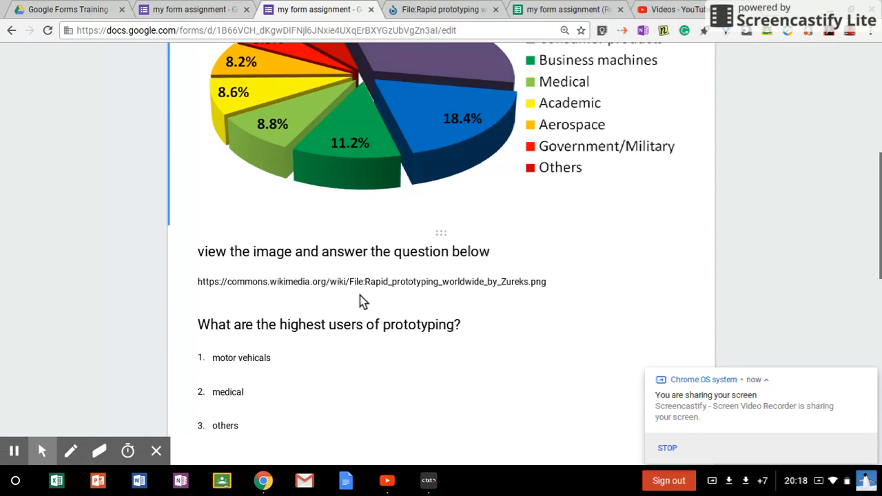
click(329, 285)
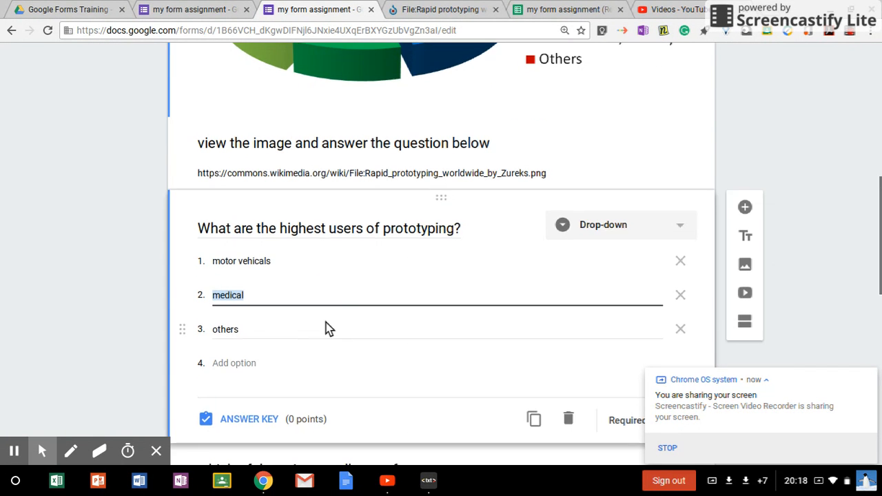
click(243, 371)
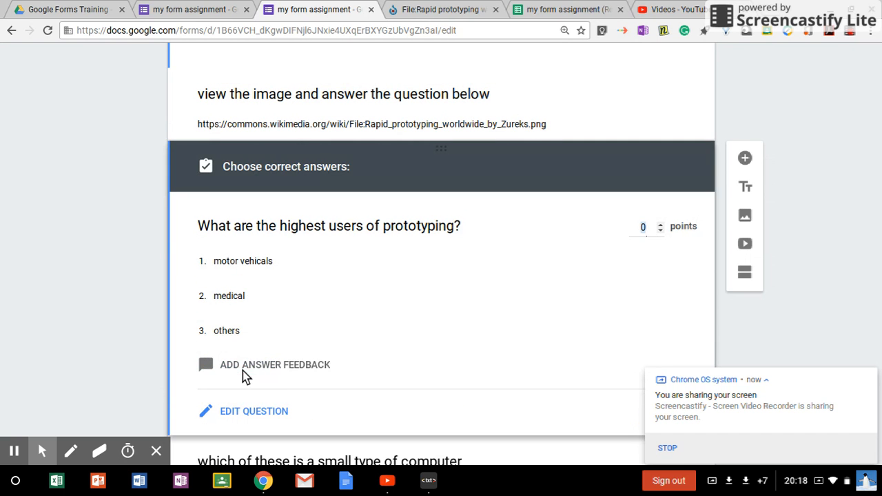
Step: Add and save answer feedback reading "incorrect" for incorrect answers and "correct" for correct answers
click(272, 368)
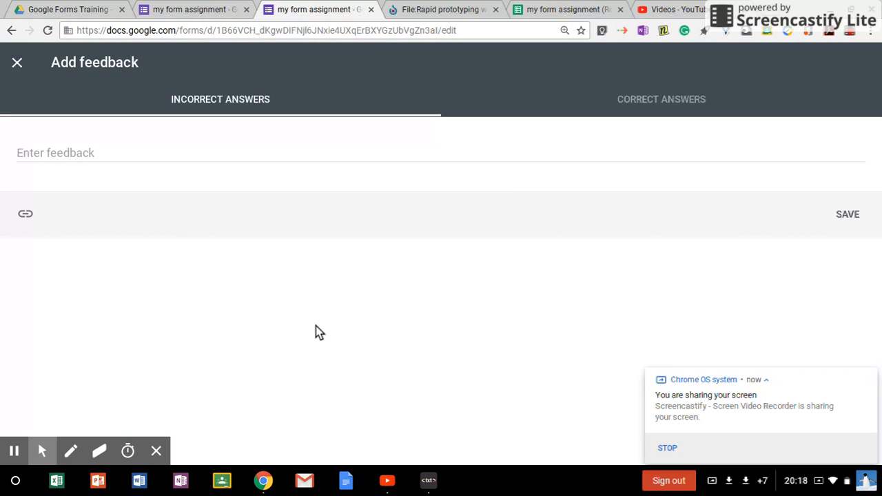
click(187, 151)
text(incorrect)
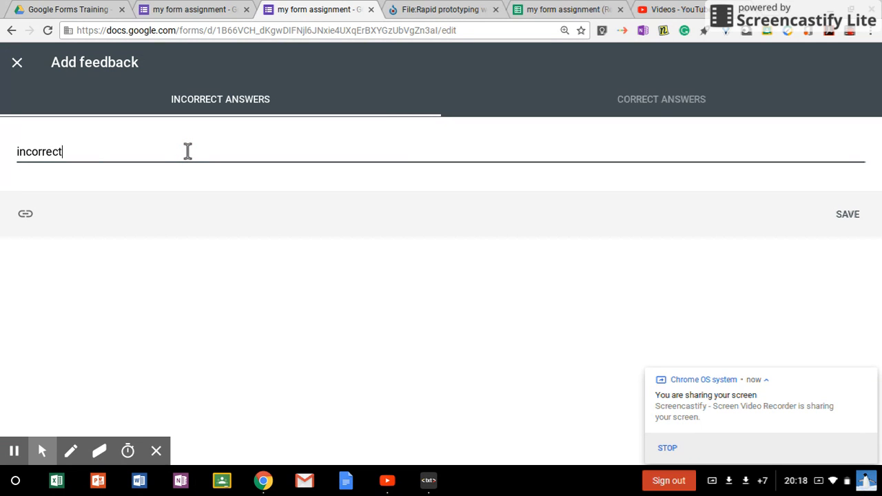
click(663, 108)
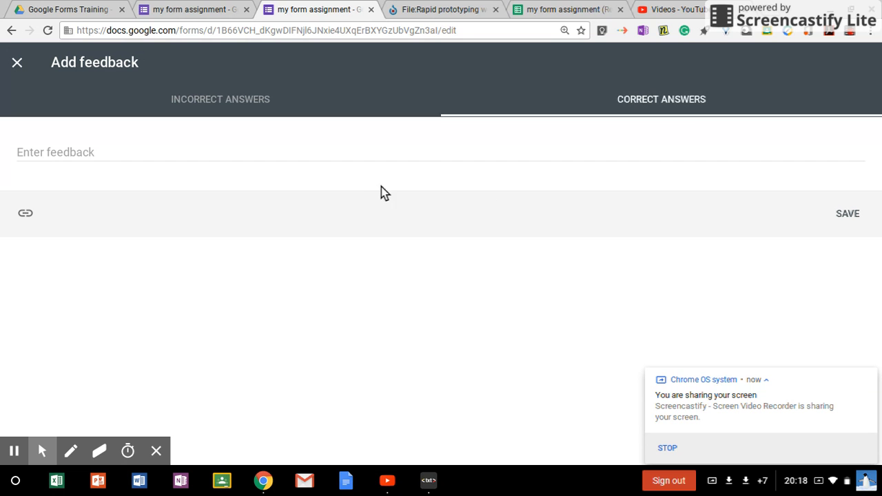
click(199, 152)
text(correct)
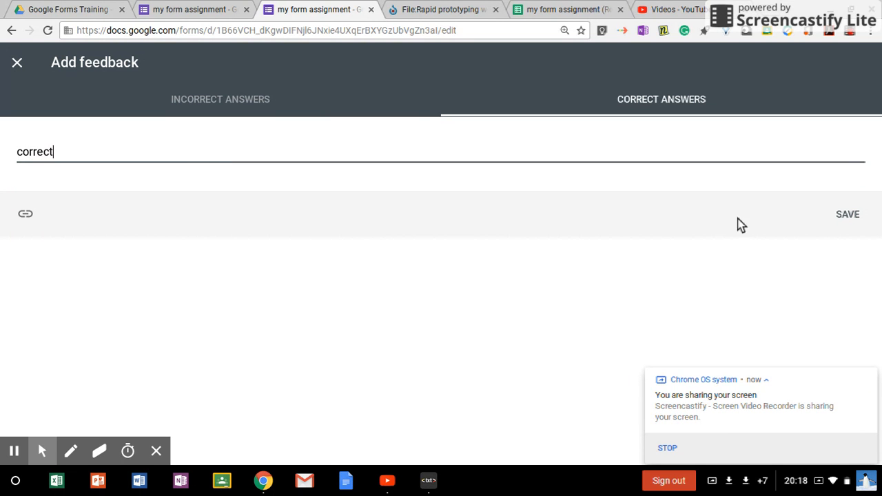
click(858, 218)
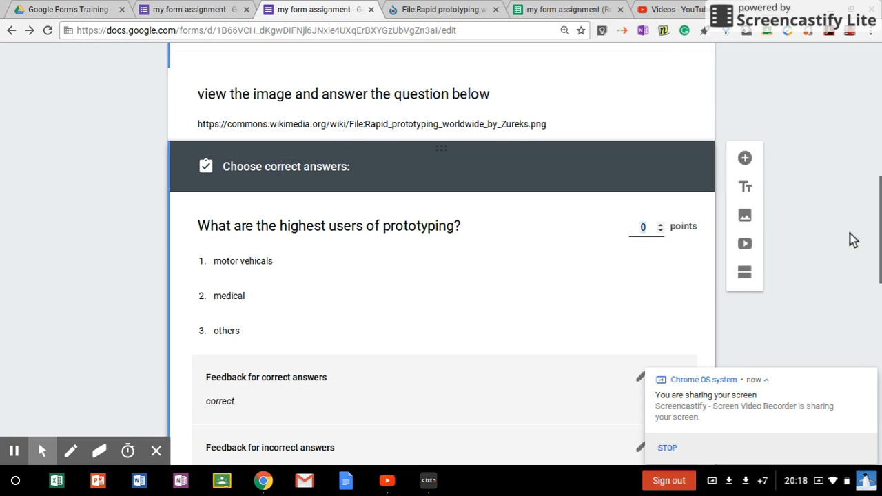
Step: Set the prototyping question's score to 2 points
click(659, 223)
click(660, 222)
click(767, 316)
scroll(223, 321, up, 8)
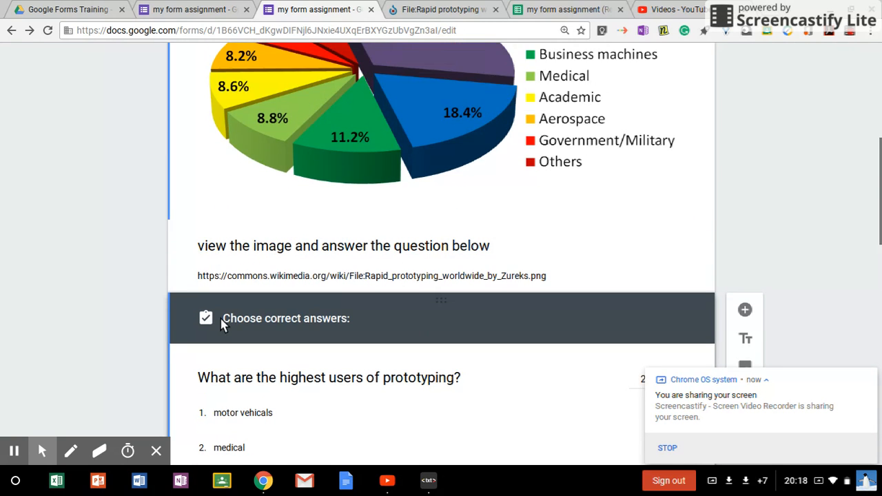